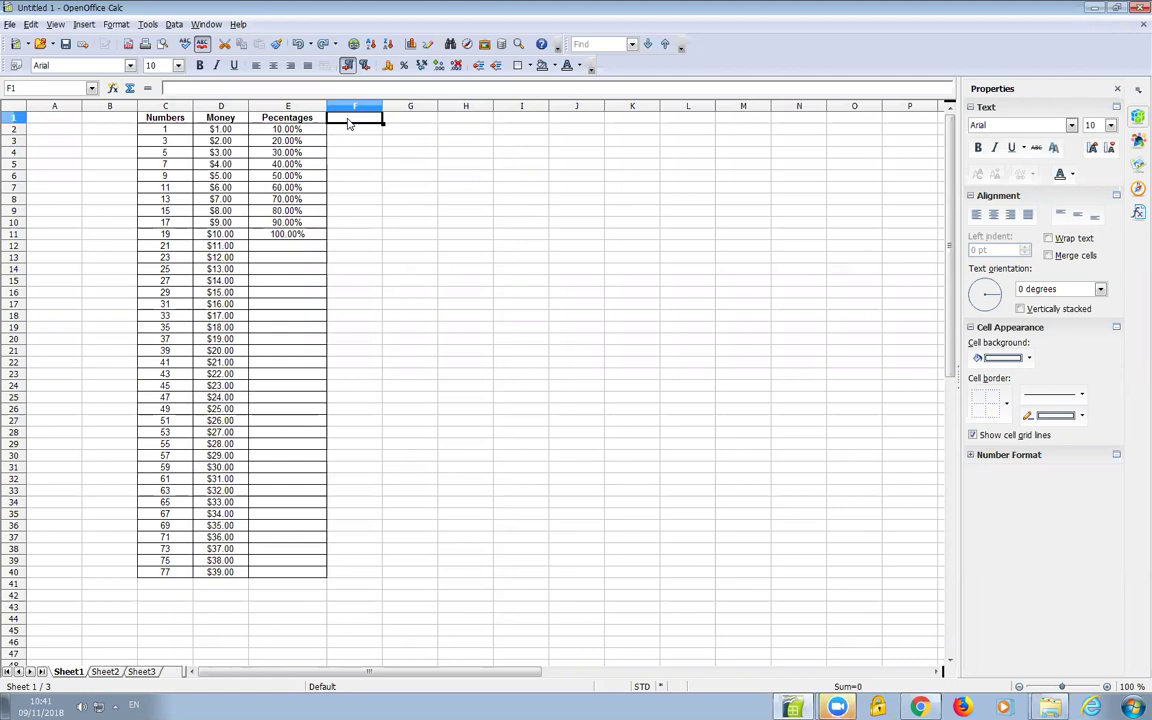
Enter 'Date' in F1 and give it the Pecentages header's bold, centred, boxed formatting with Format Paintbrush.
{"action": "type", "text": "Date"}
{"action": "left_click", "coordinate": [354, 133]}
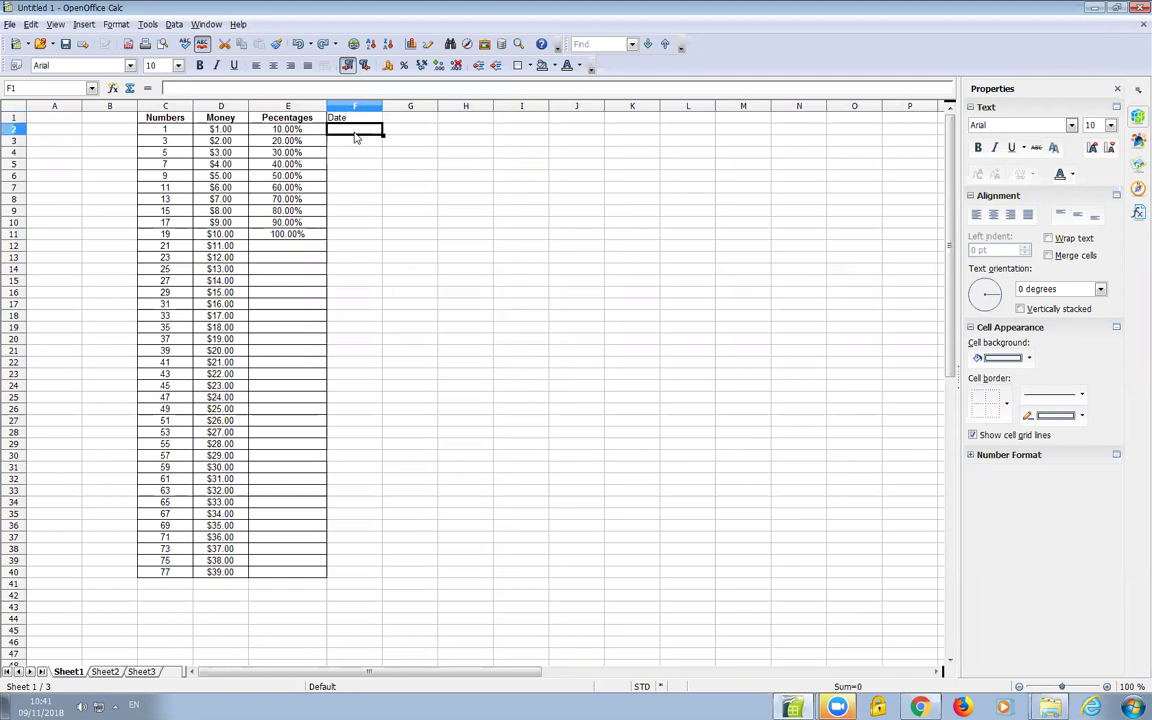
{"action": "left_click", "coordinate": [352, 121]}
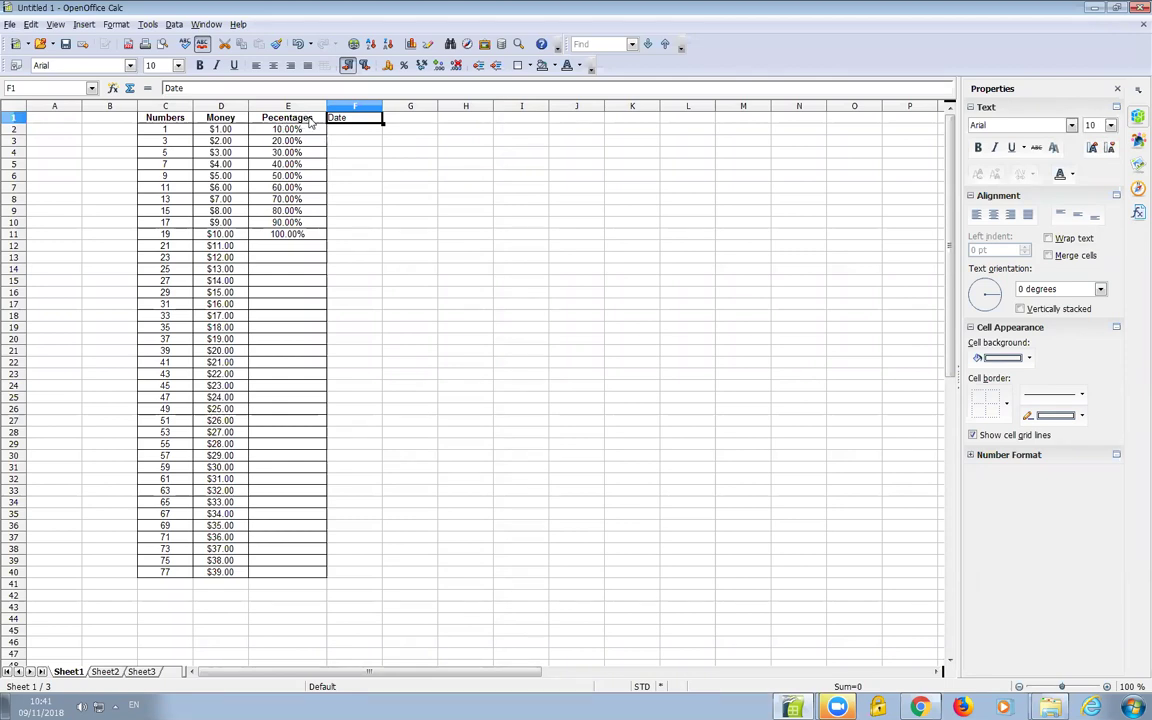
{"action": "left_click", "coordinate": [298, 120]}
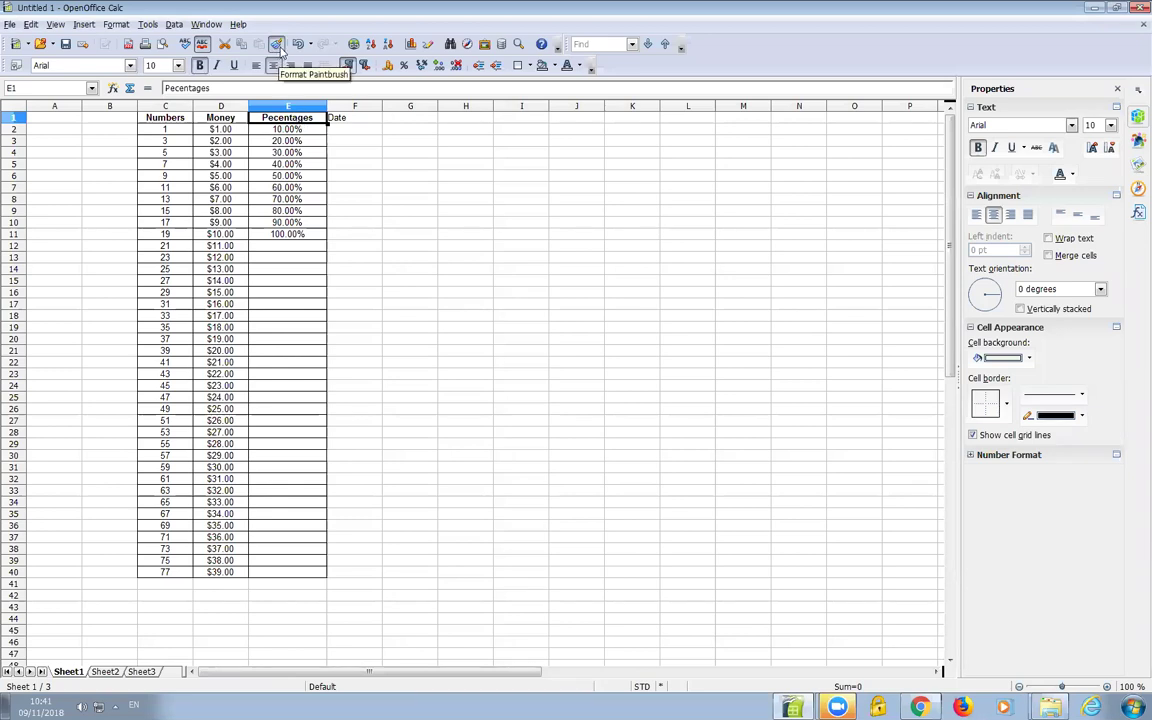
{"action": "left_click", "coordinate": [277, 46]}
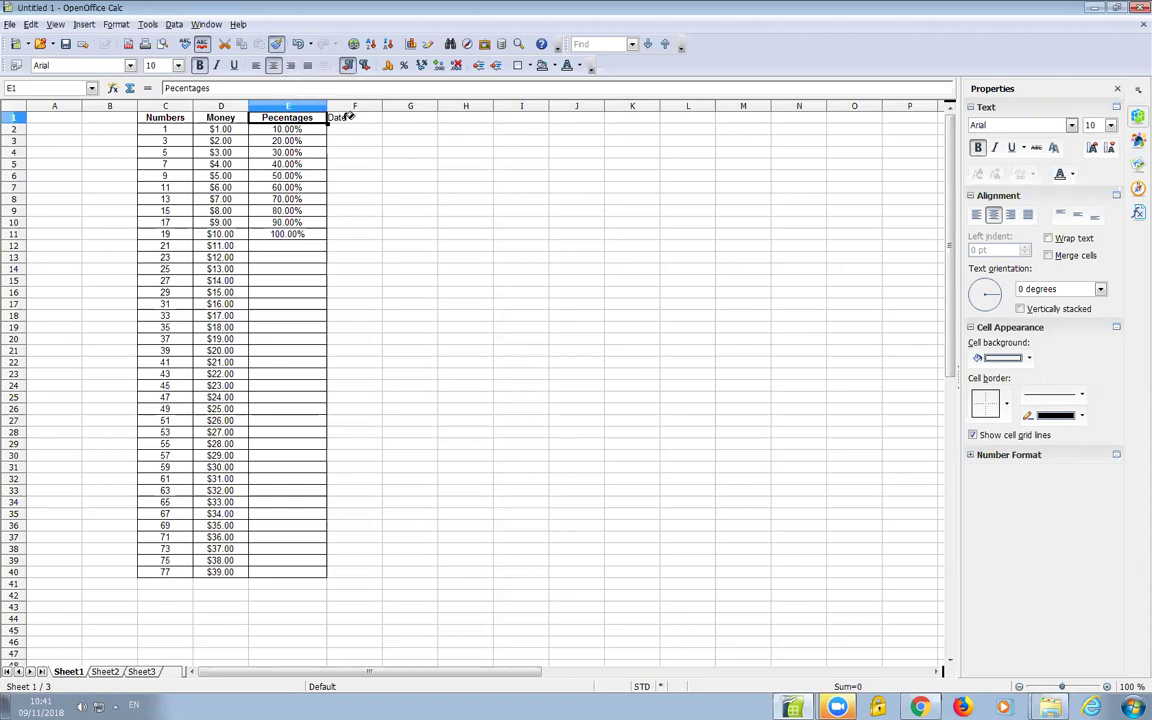
{"action": "left_click", "coordinate": [348, 117]}
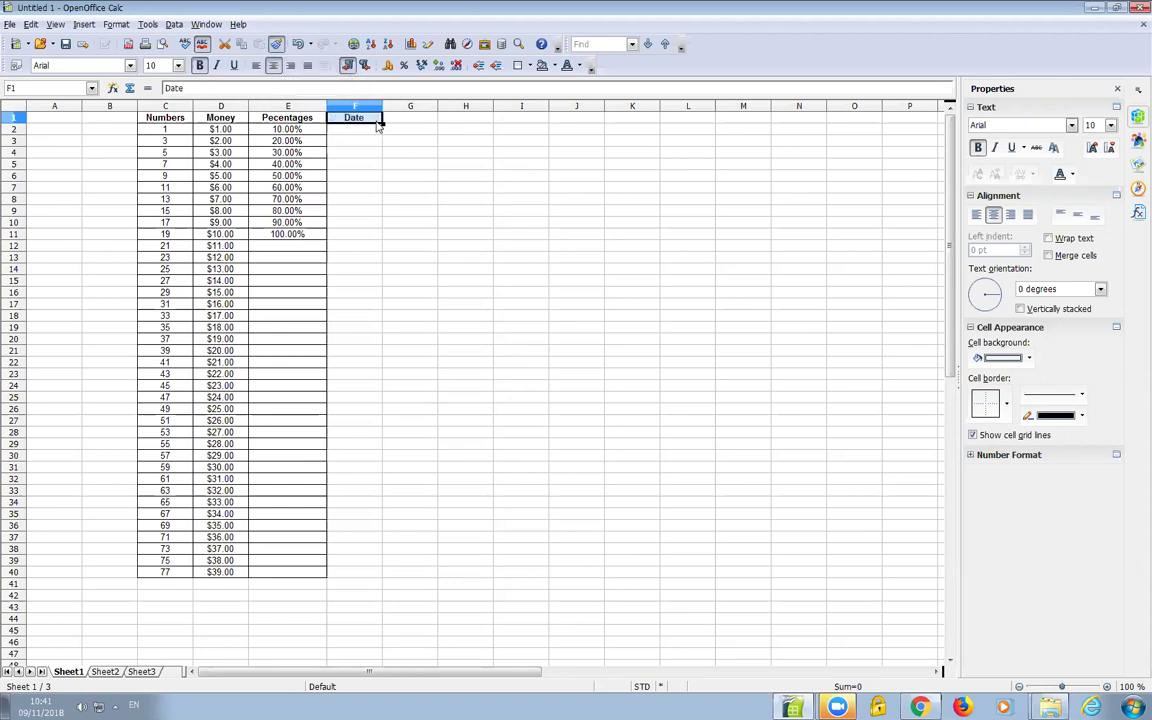
{"action": "left_click", "coordinate": [277, 123]}
{"action": "left_click", "coordinate": [352, 120]}
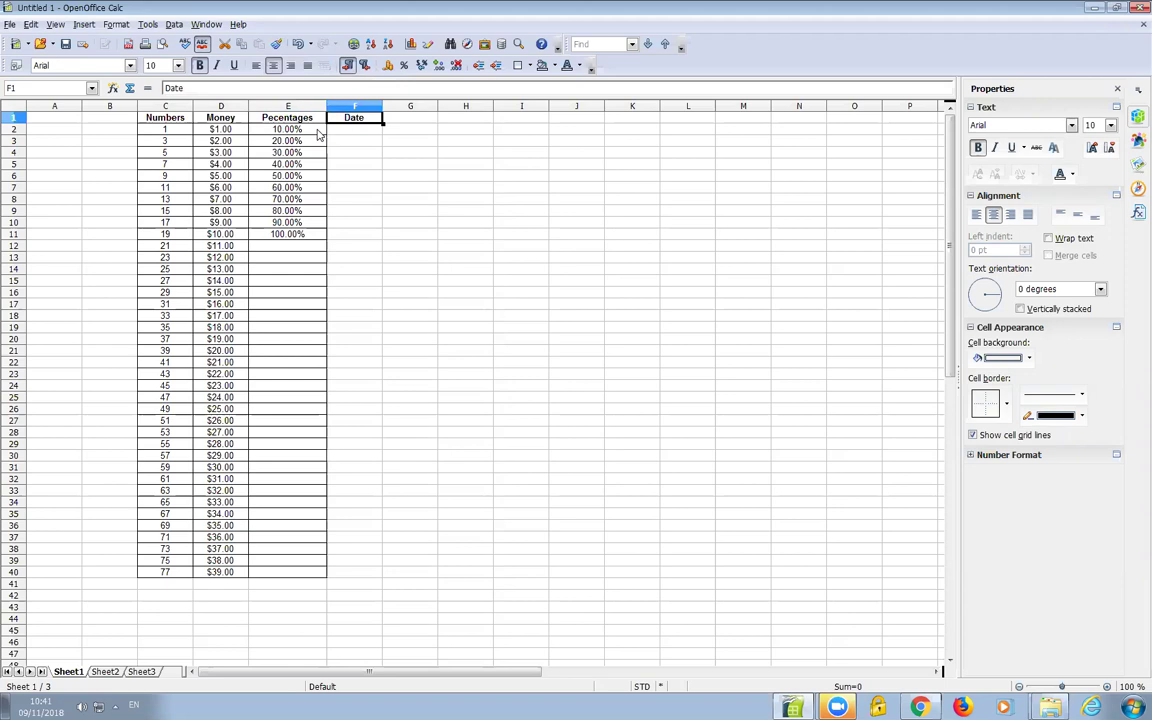
Paint the bordered formatting of Numbers cells C2:C40 onto F2:F40 with Format Paintbrush.
{"action": "left_click_drag", "start_coordinate": [316, 136], "coordinate": [309, 570]}
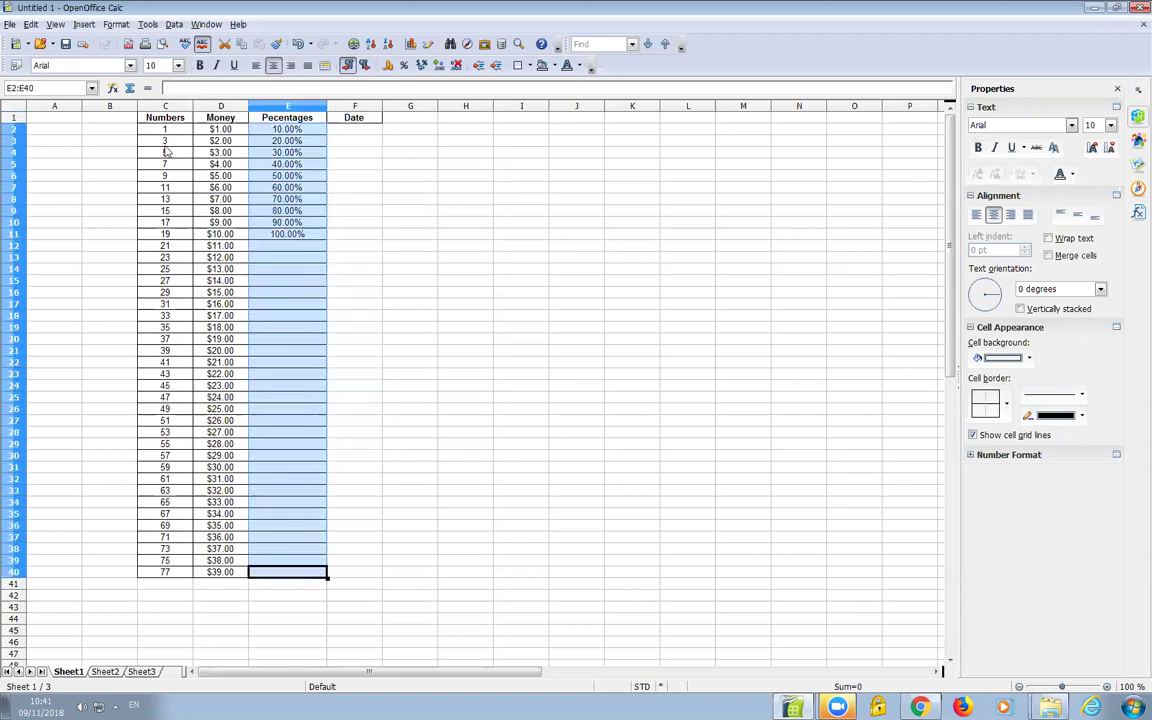
{"action": "left_click_drag", "start_coordinate": [160, 129], "coordinate": [190, 582]}
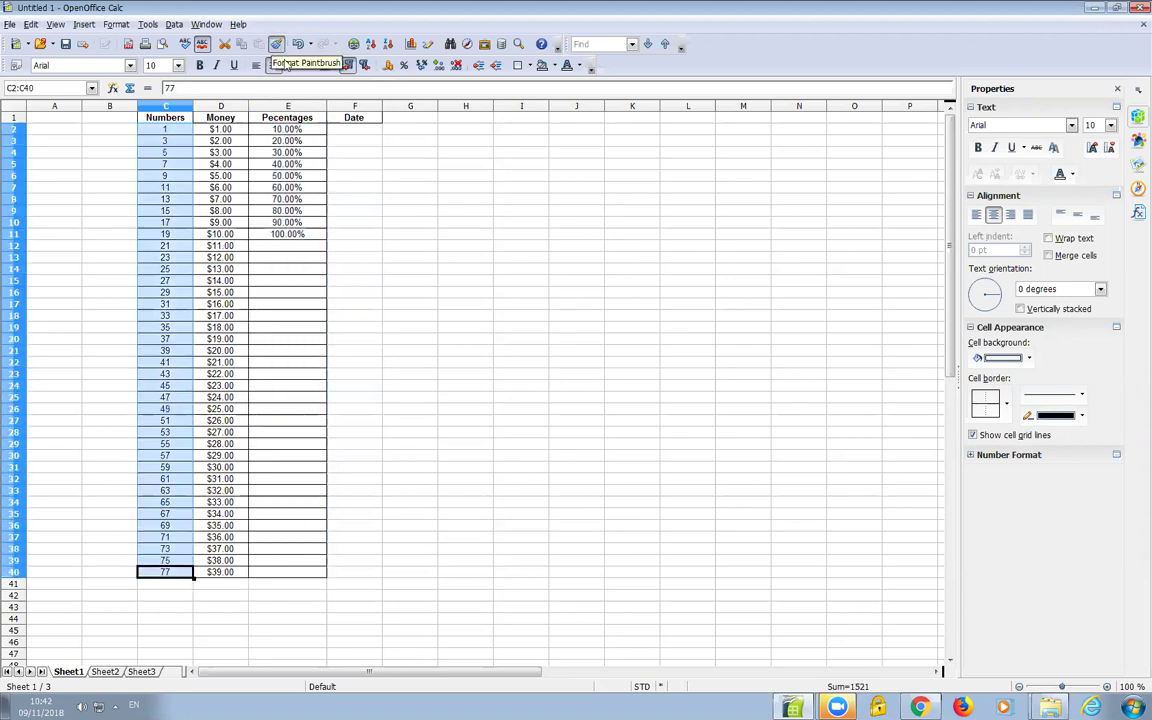
{"action": "left_click", "coordinate": [278, 45]}
{"action": "left_click_drag", "start_coordinate": [347, 128], "coordinate": [359, 565]}
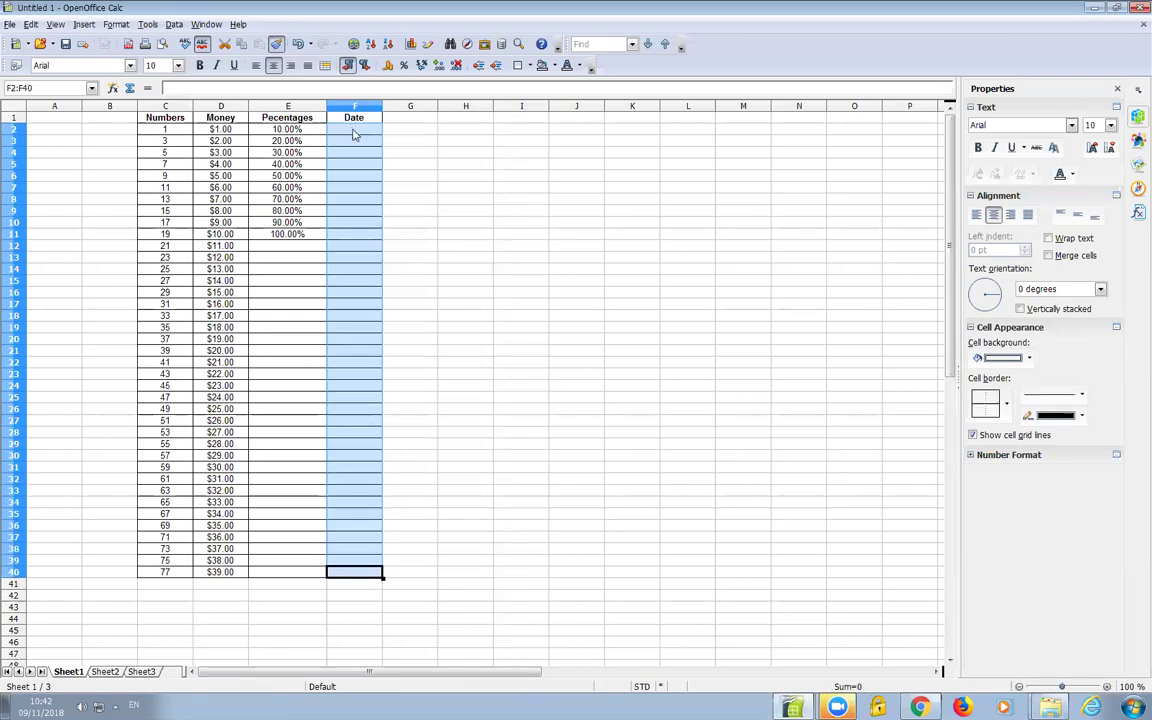
{"action": "left_click", "coordinate": [355, 119]}
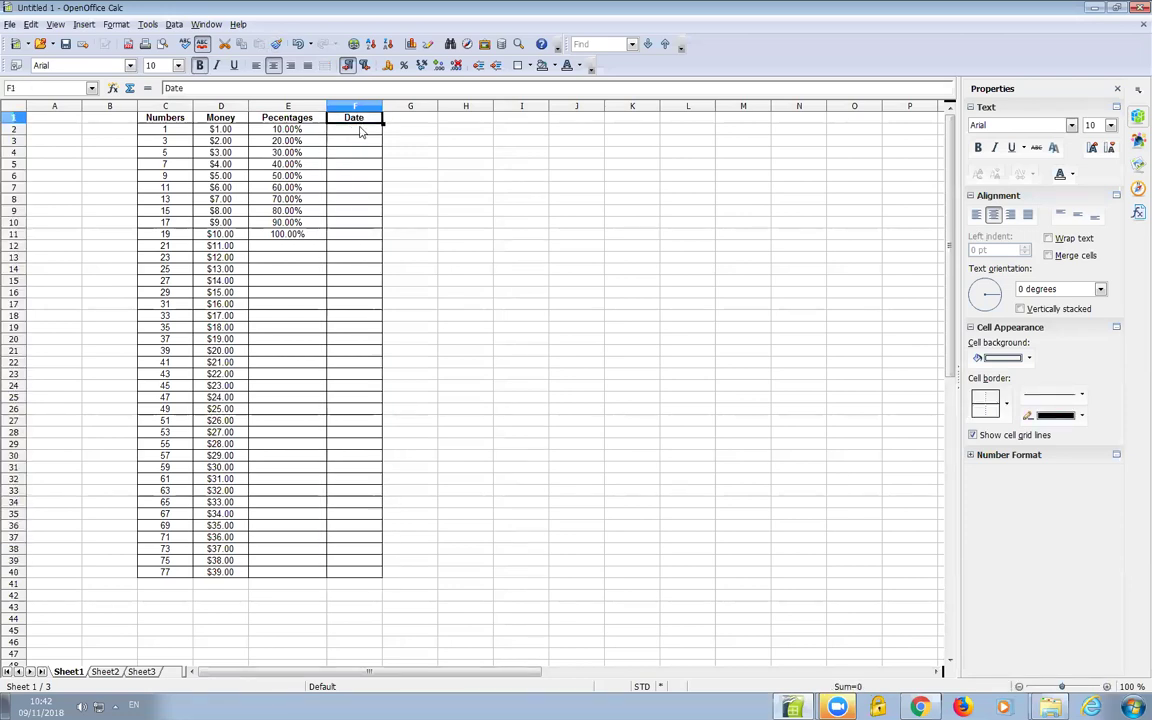
{"action": "left_click", "coordinate": [359, 129]}
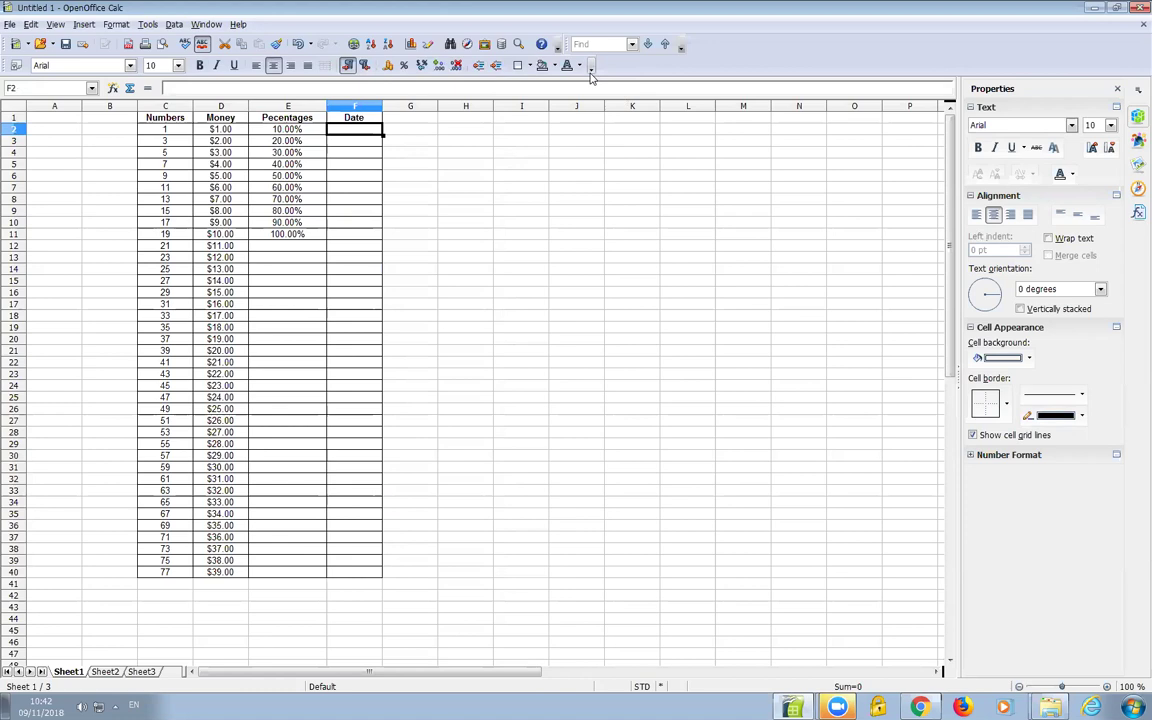
Show the Number Format: Date button on the formatting toolbar via Visible Buttons.
{"action": "left_click", "coordinate": [591, 72]}
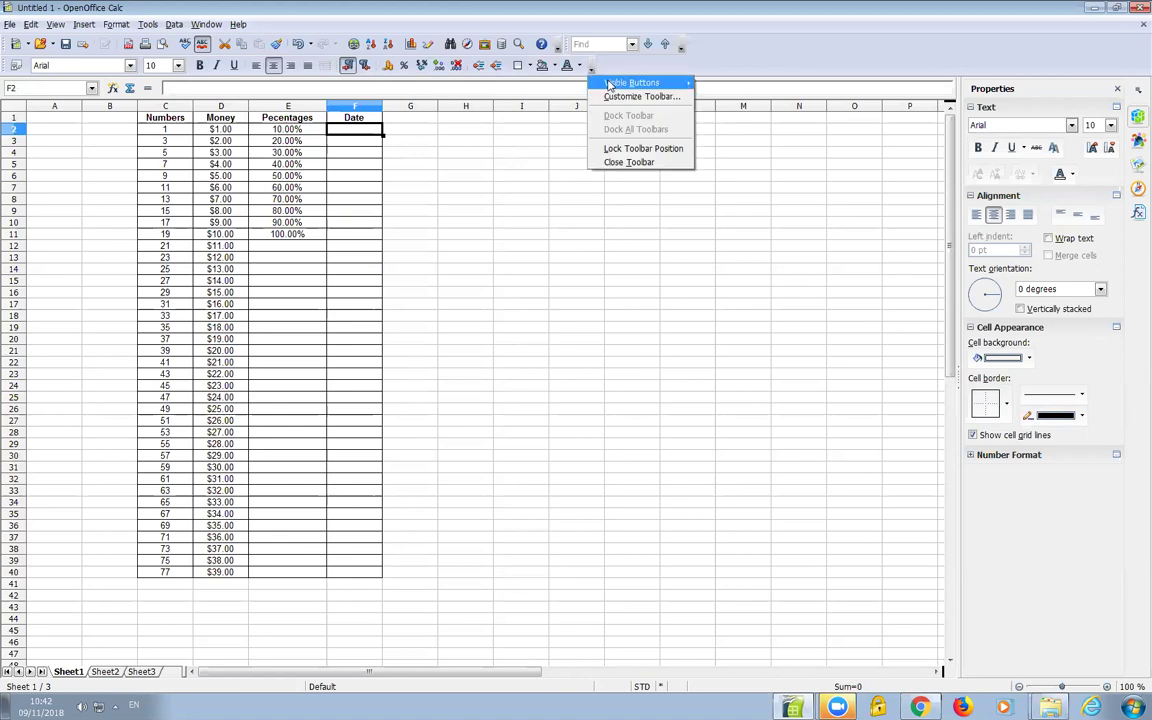
{"action": "mouse_move", "coordinate": [624, 85]}
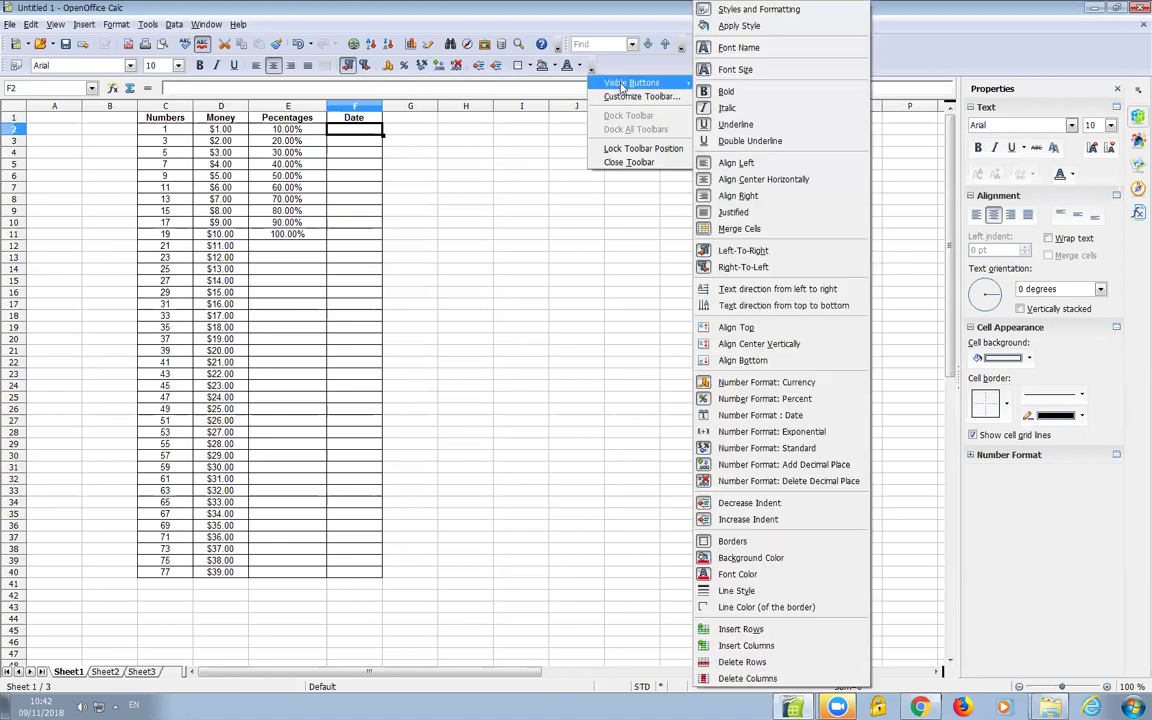
{"action": "left_click", "coordinate": [770, 418]}
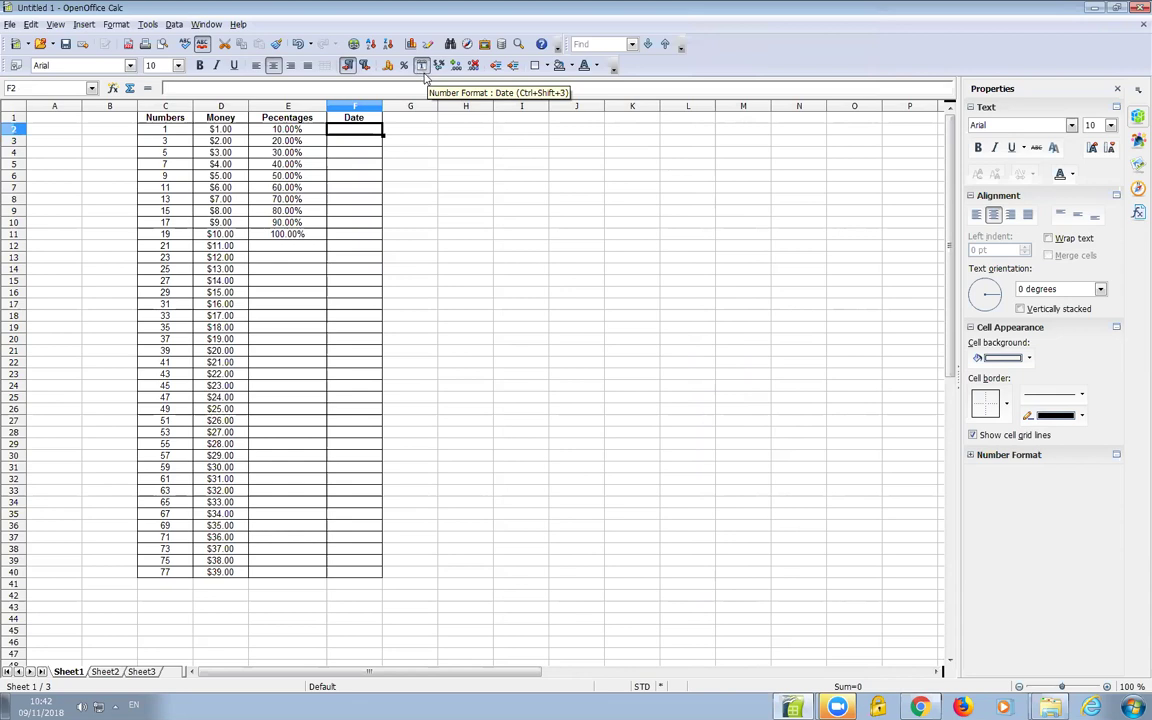
Select the Date column cells F2 through F40.
{"action": "left_click", "coordinate": [357, 141]}
{"action": "left_click", "coordinate": [355, 175]}
{"action": "left_click", "coordinate": [355, 224]}
{"action": "left_click", "coordinate": [356, 280]}
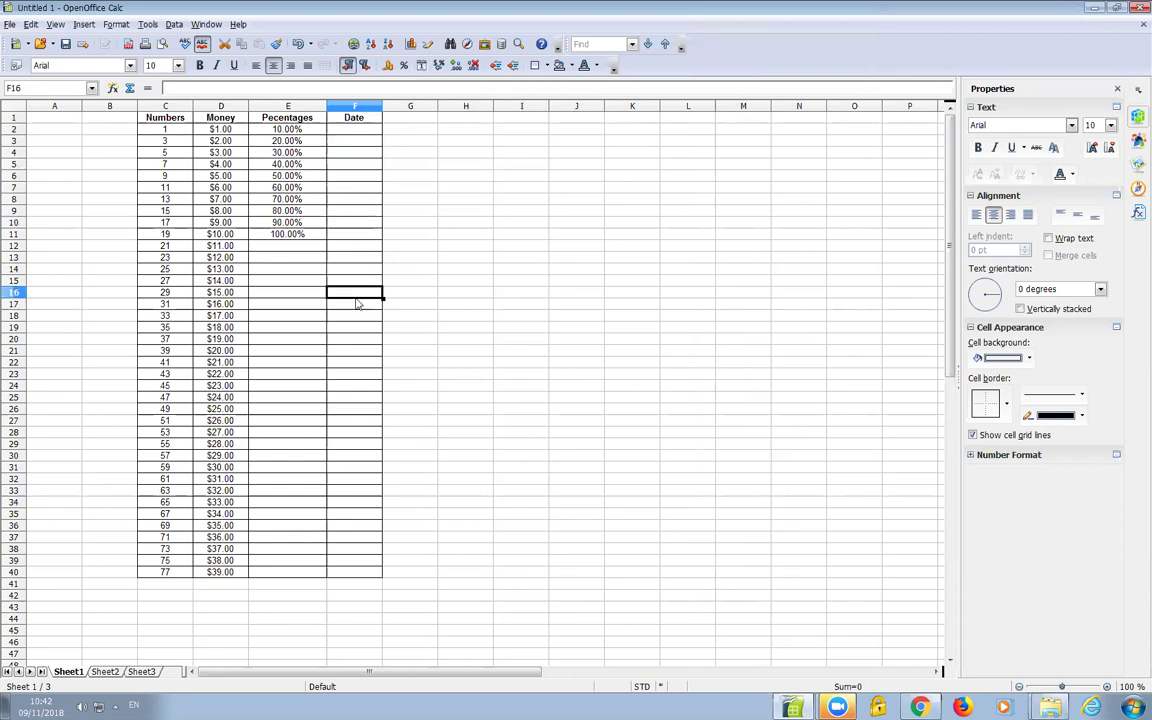
{"action": "left_click", "coordinate": [354, 133]}
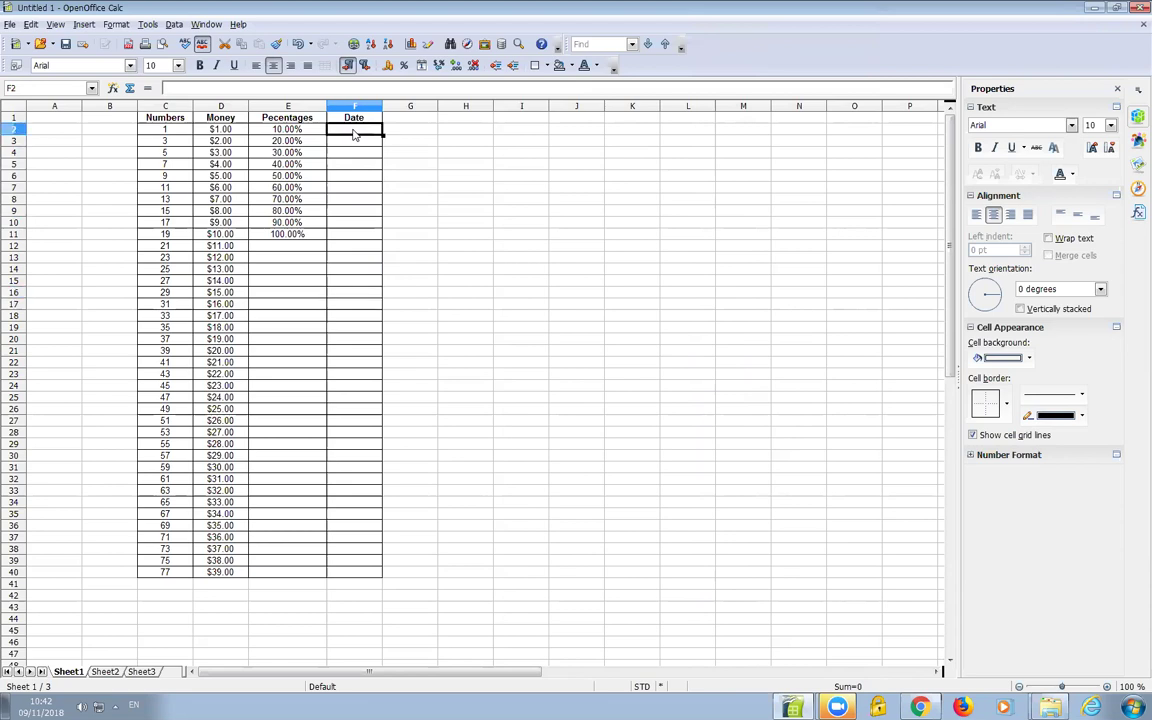
{"action": "left_click_drag", "start_coordinate": [354, 136], "coordinate": [380, 571]}
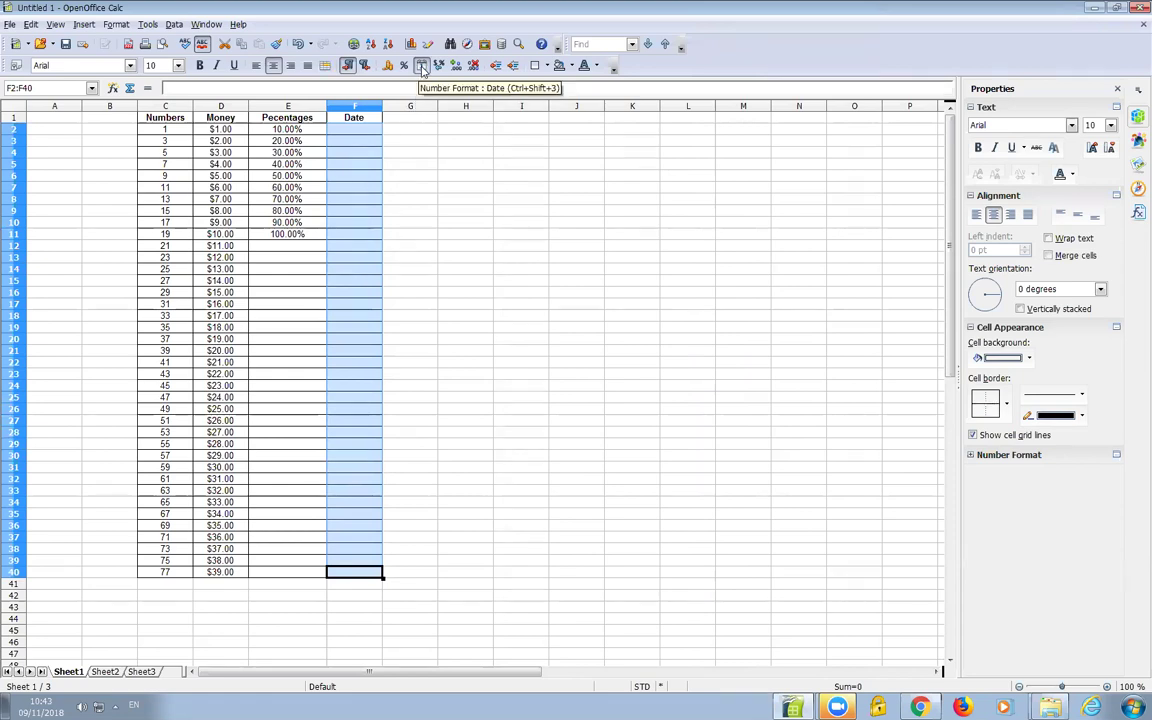
Enter the first date 01-09-2018 into cell F2.
{"action": "left_click", "coordinate": [368, 133]}
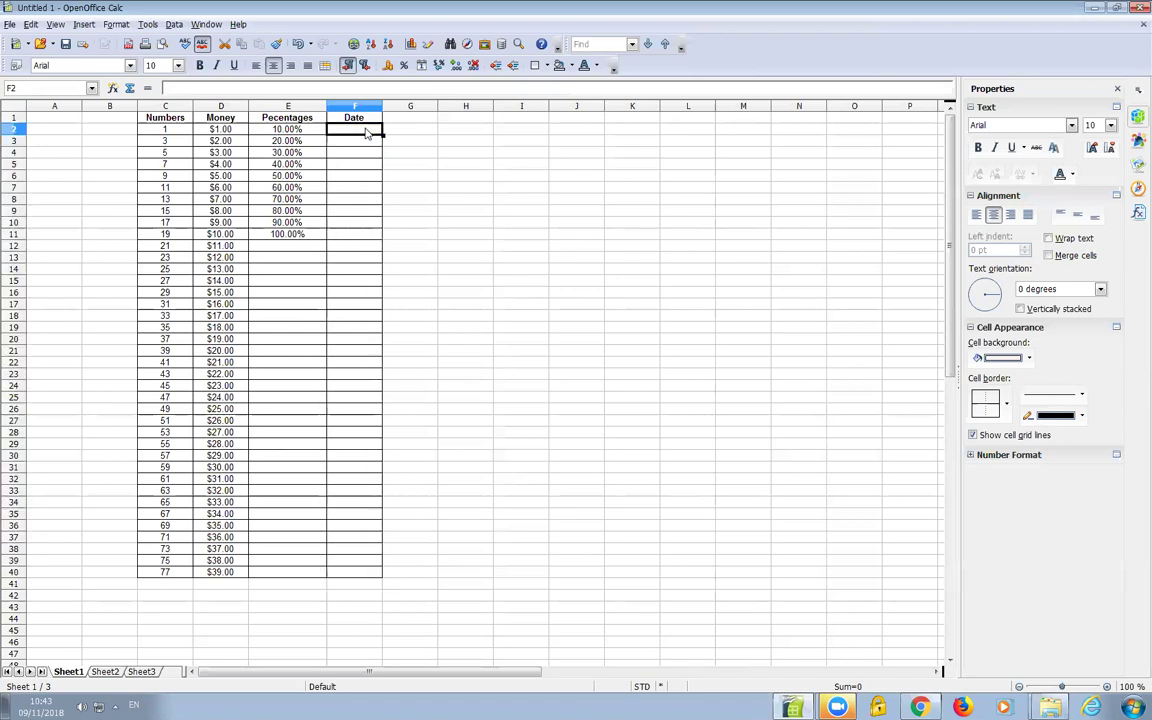
{"action": "type", "text": "01"}
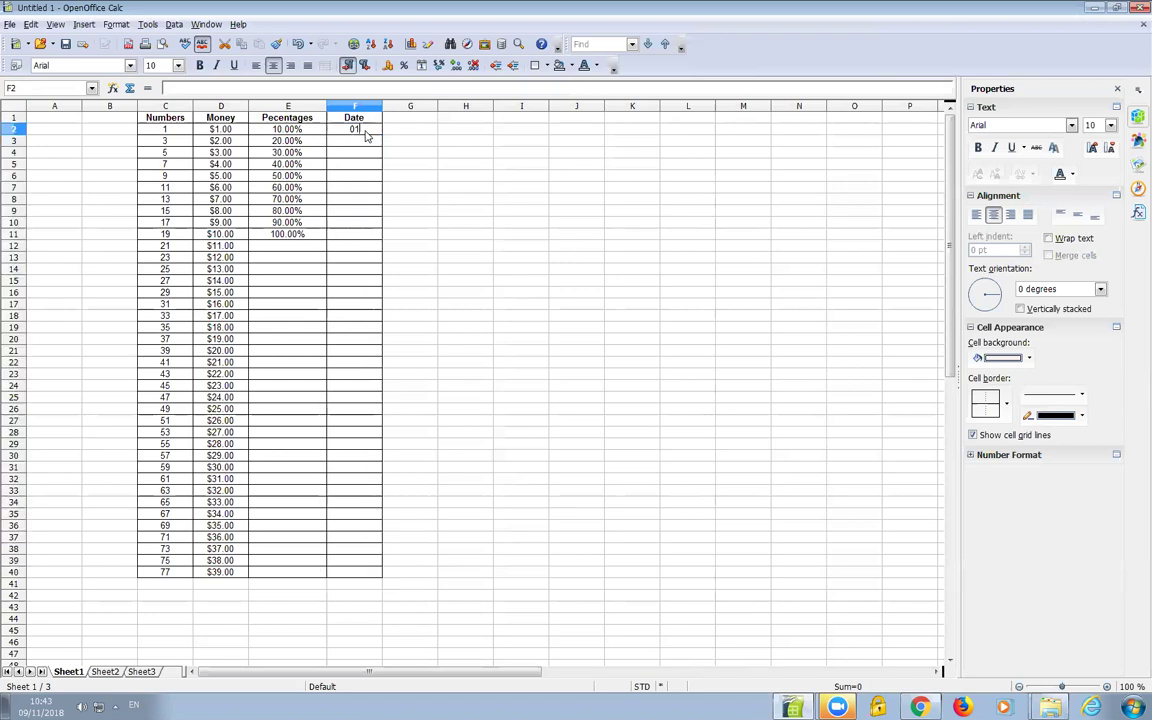
{"action": "type", "text": "-09-2018"}
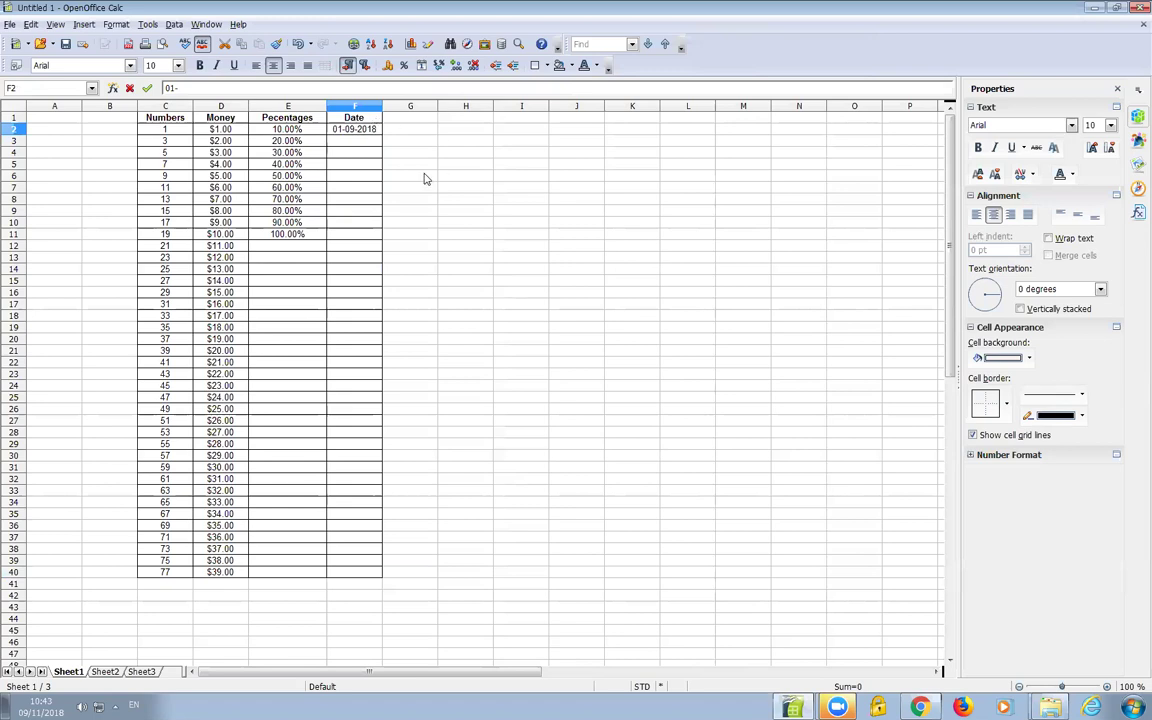
{"action": "key", "text": "Return"}
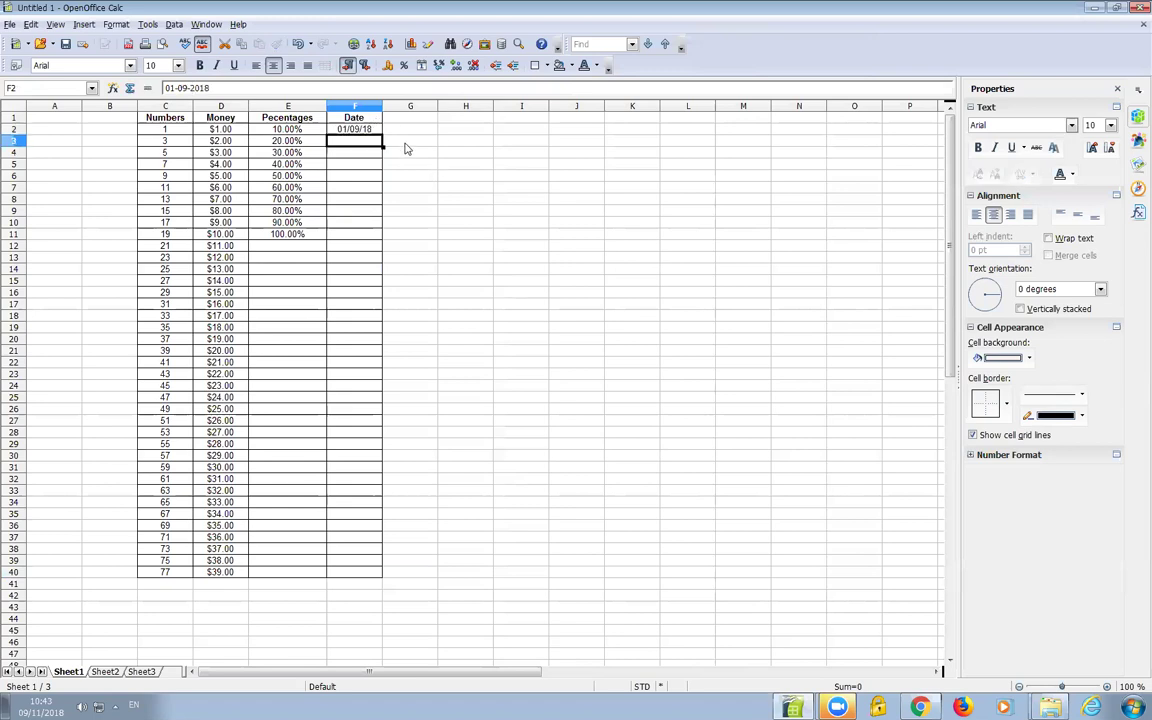
{"action": "left_click", "coordinate": [350, 130]}
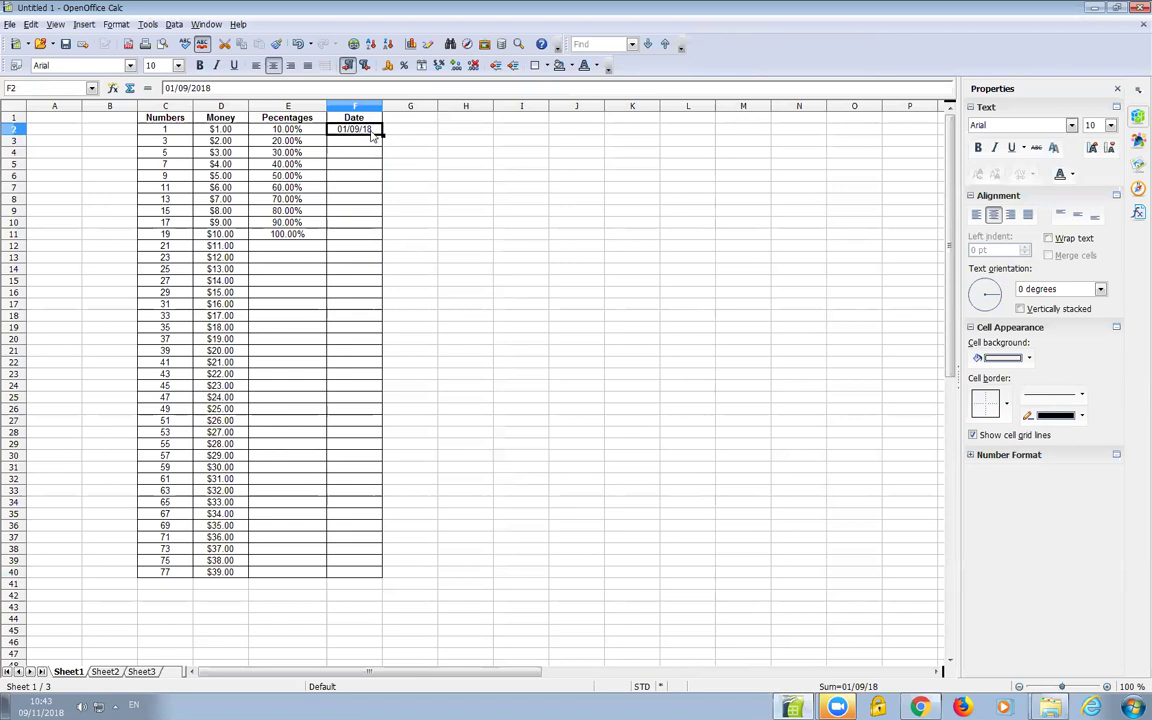
Change F2's date format code from MM/DD/YYYY to DD/MM/YYYY in Format Cells.
{"action": "right_click", "coordinate": [372, 136]}
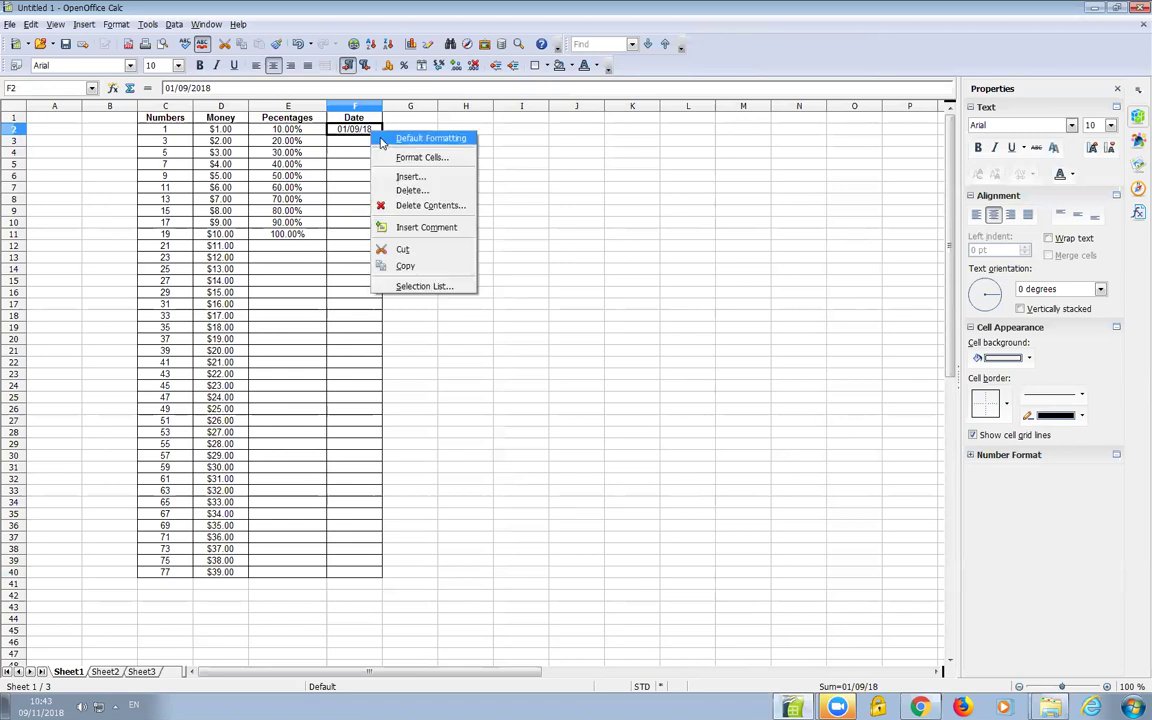
{"action": "left_click", "coordinate": [442, 160]}
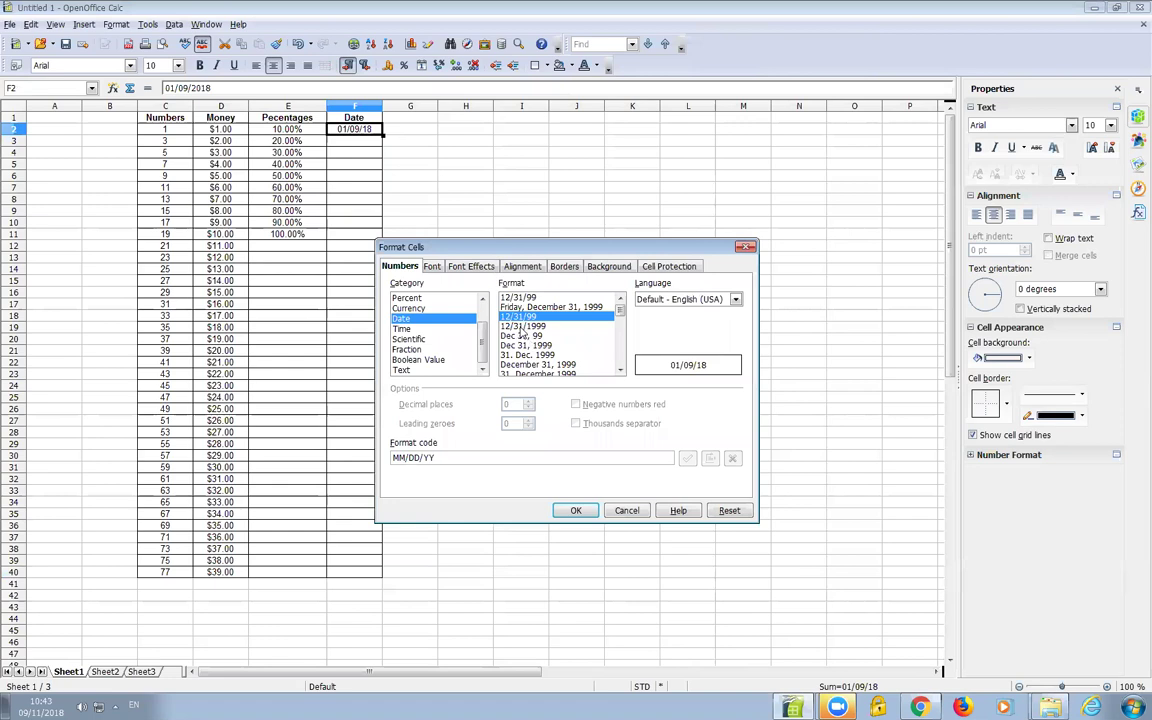
{"action": "left_click", "coordinate": [520, 327]}
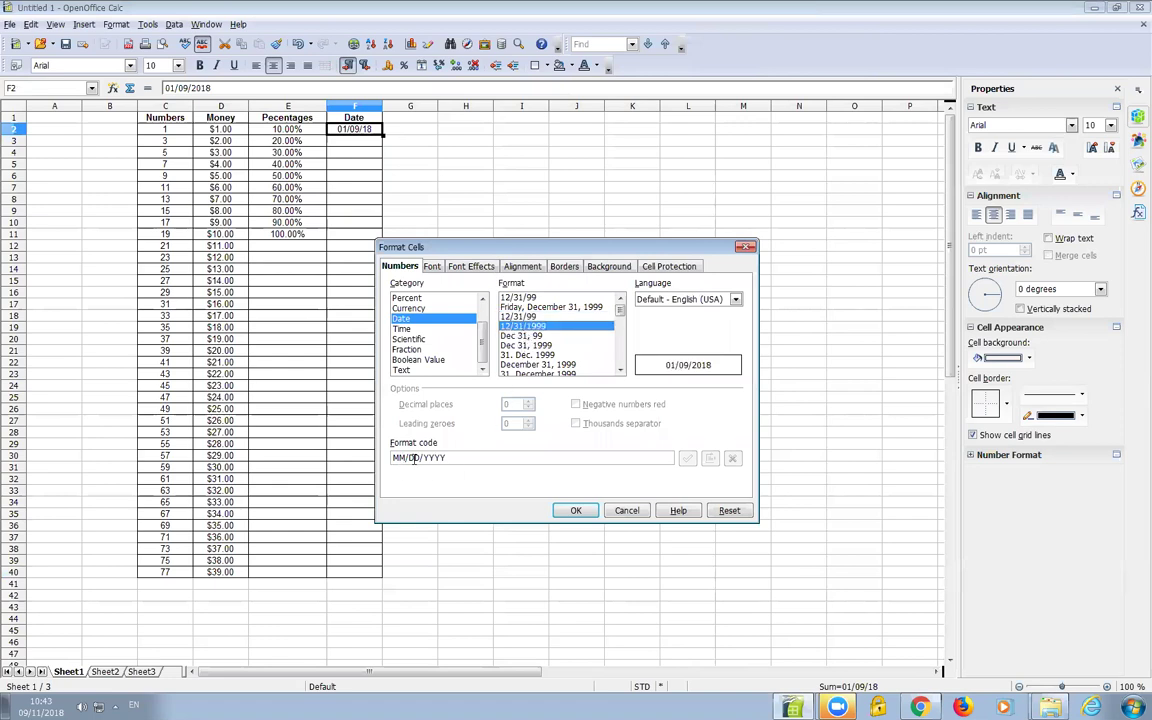
{"action": "left_click", "coordinate": [531, 345]}
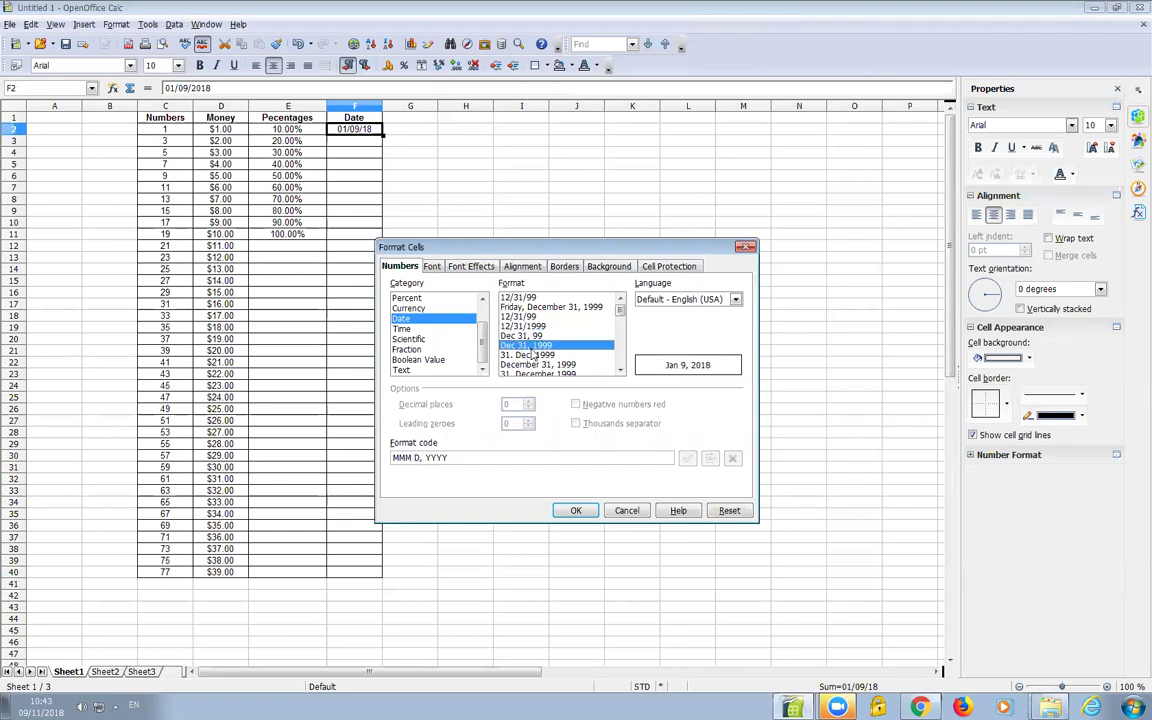
{"action": "scroll", "coordinate": [533, 345], "scroll_direction": "down", "scroll_amount": 2}
{"action": "scroll", "coordinate": [533, 345], "scroll_direction": "down", "scroll_amount": 5}
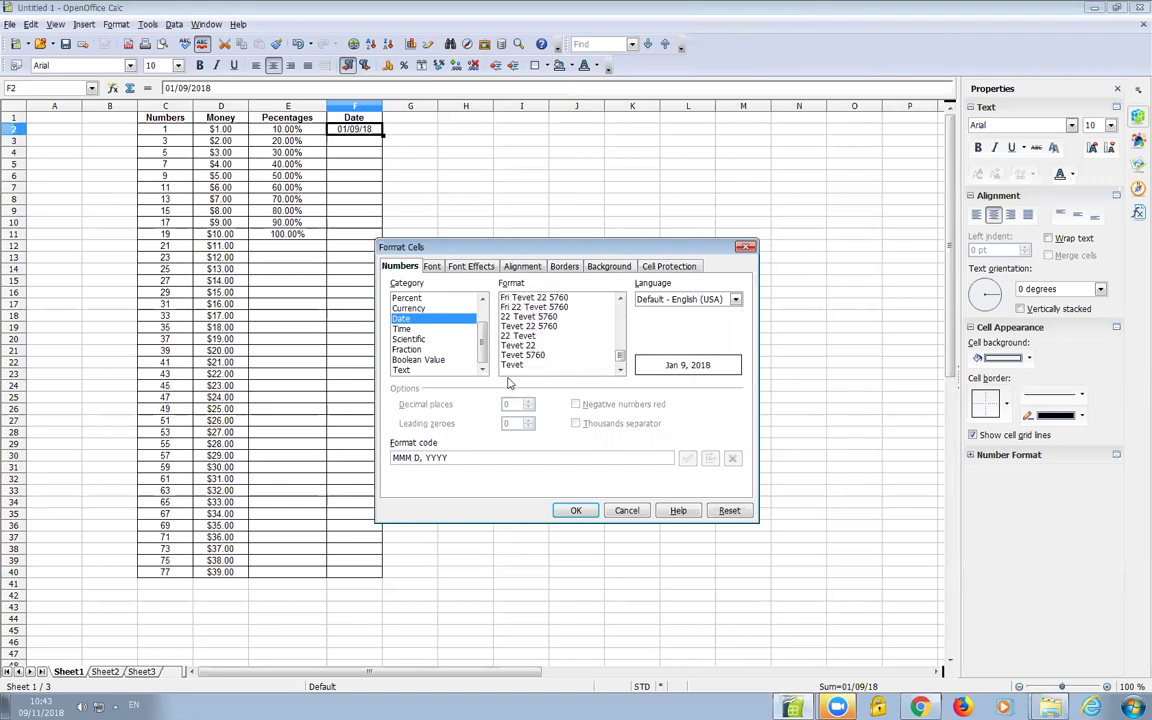
{"action": "key", "text": "Up"}
{"action": "key", "text": "Up"}
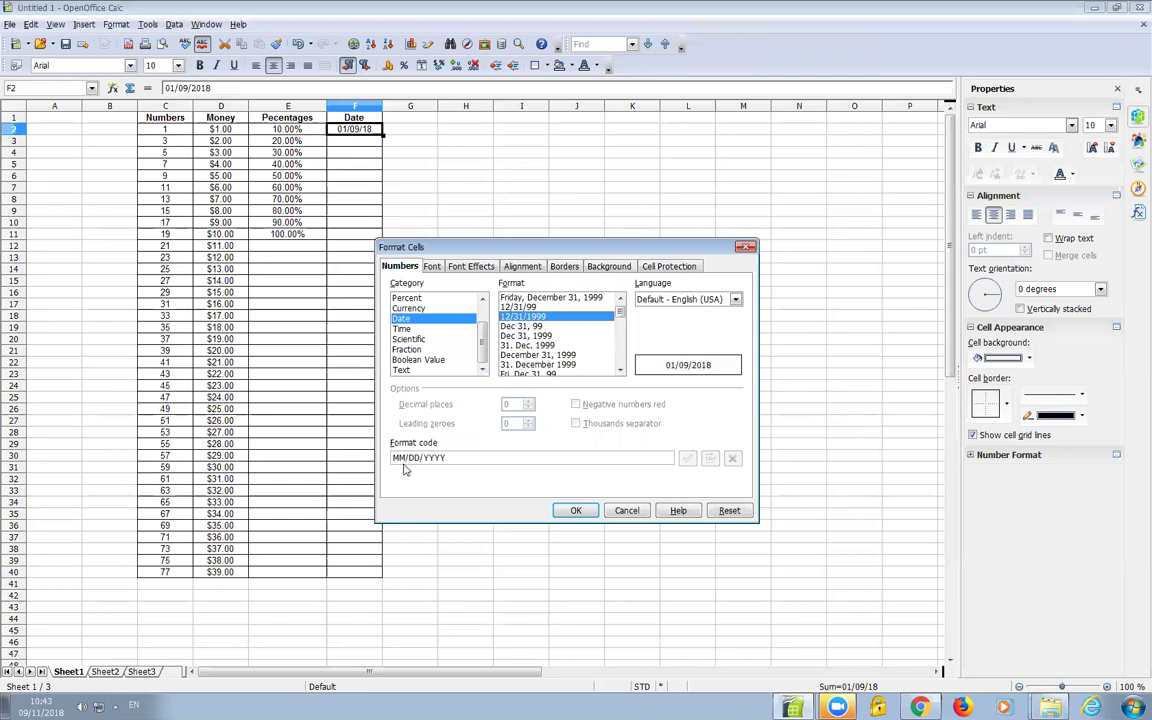
{"action": "double_click", "coordinate": [398, 457]}
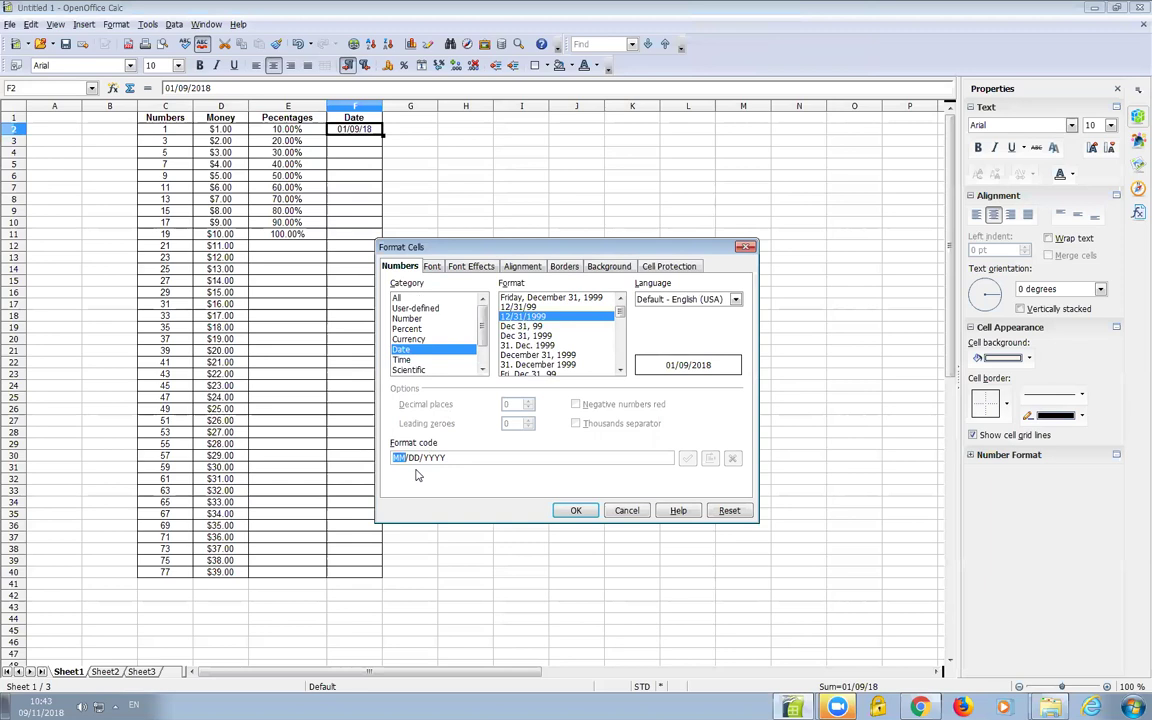
{"action": "type", "text": "DD/"}
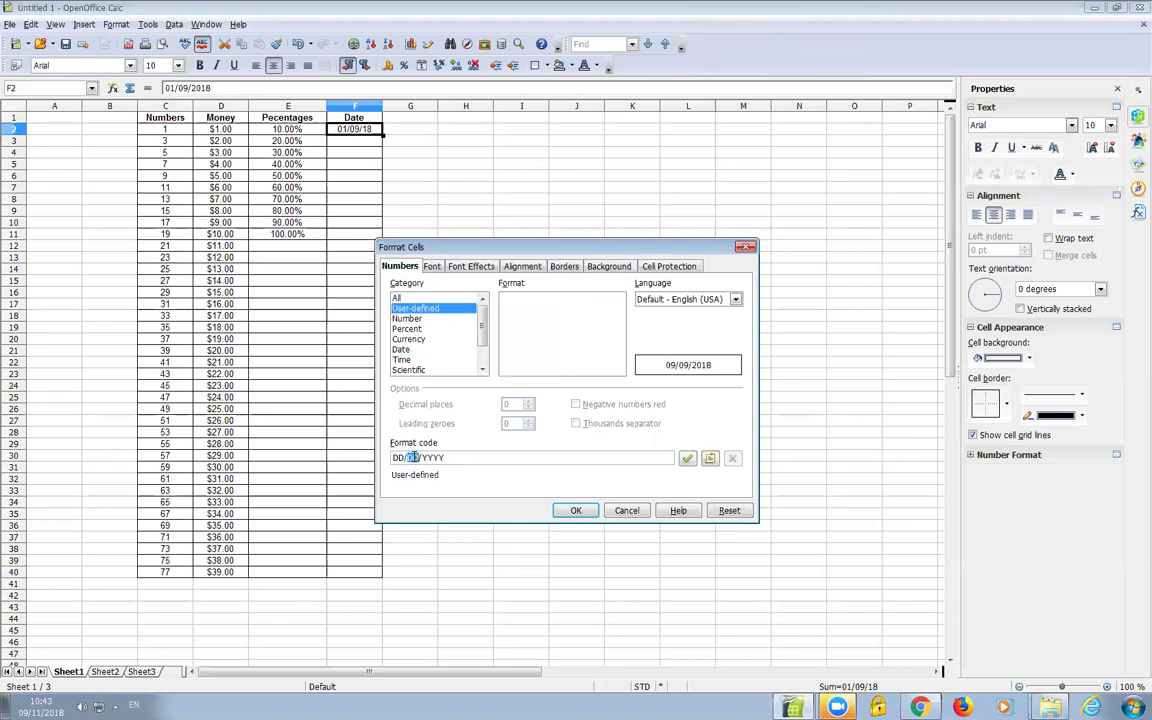
{"action": "type", "text": "MM"}
{"action": "left_click", "coordinate": [576, 510]}
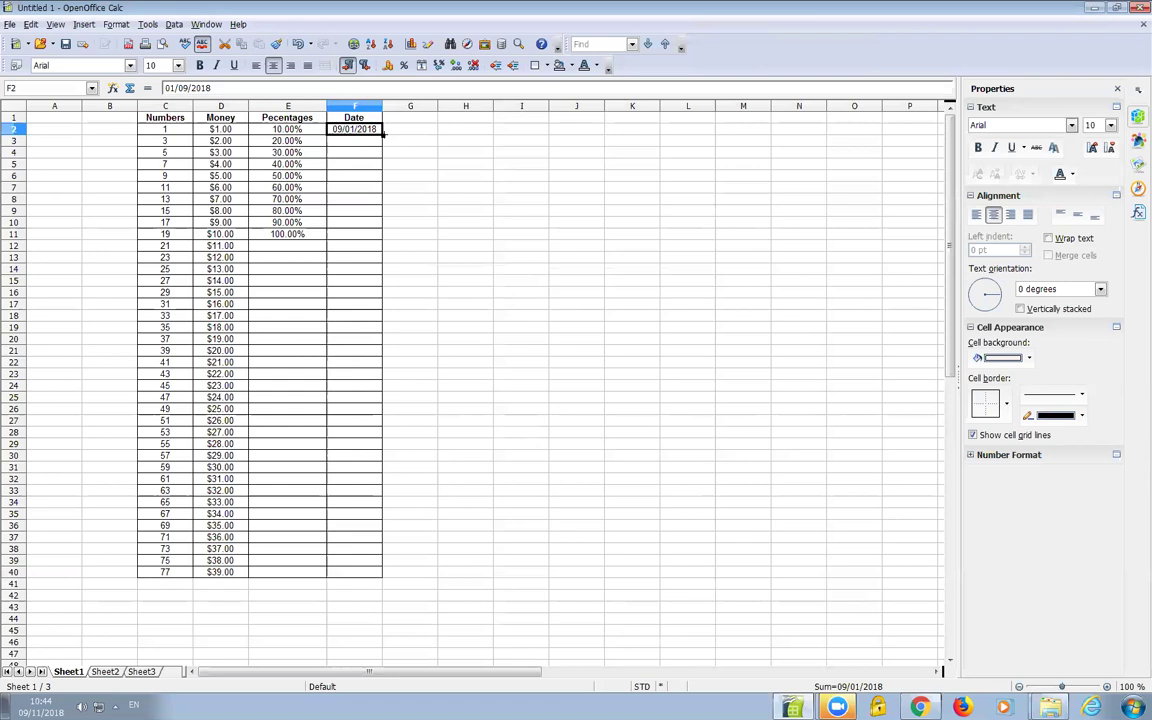
Fill F2's date down to F40, producing consecutive days through 16/02/2018, and check F3 onward.
{"action": "left_click_drag", "start_coordinate": [383, 136], "coordinate": [358, 585]}
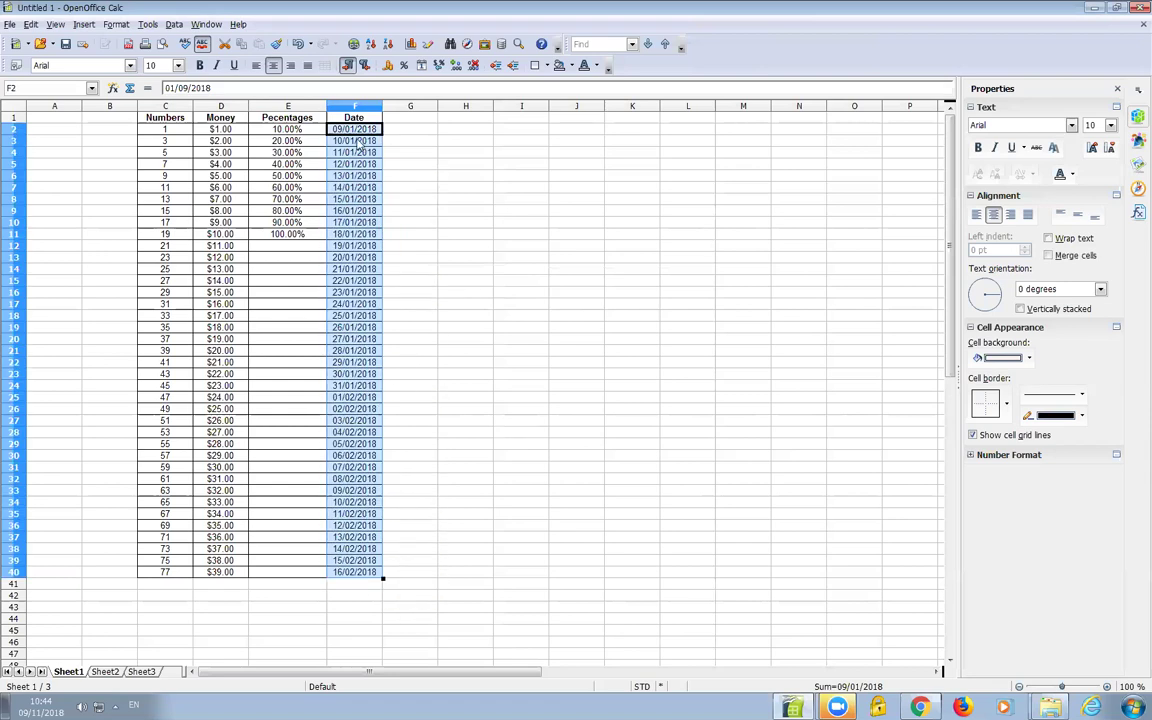
{"action": "left_click", "coordinate": [355, 143]}
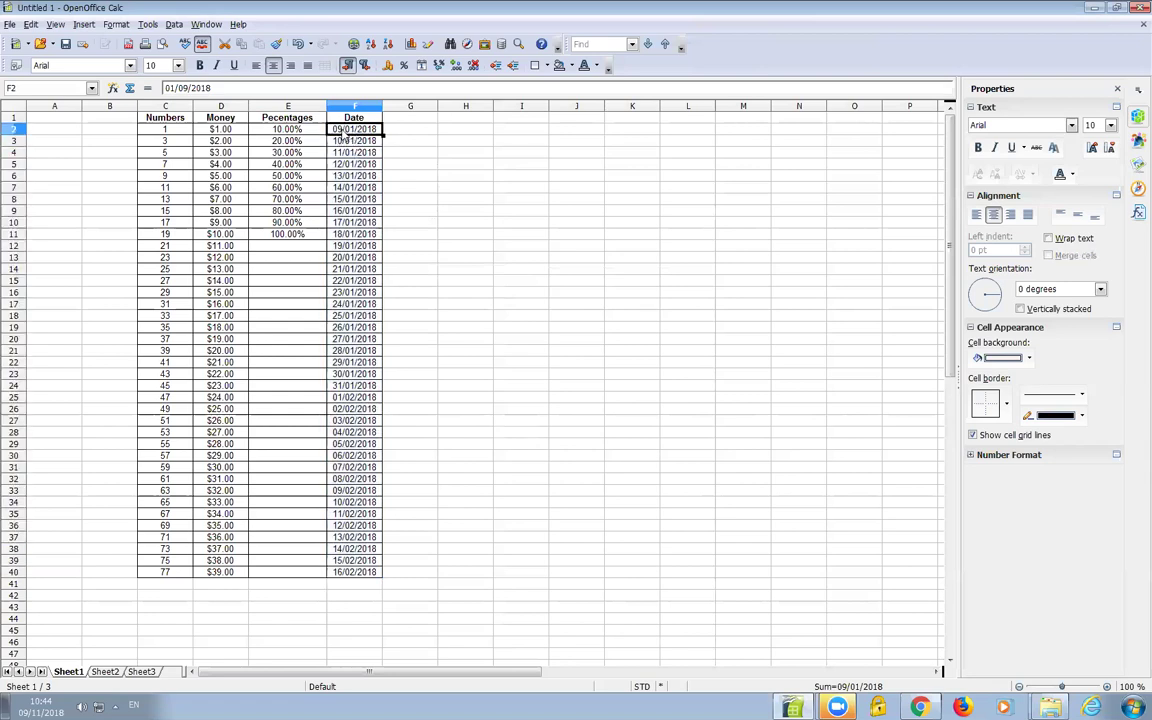
{"action": "left_click", "coordinate": [364, 141]}
{"action": "key", "text": "Down"}
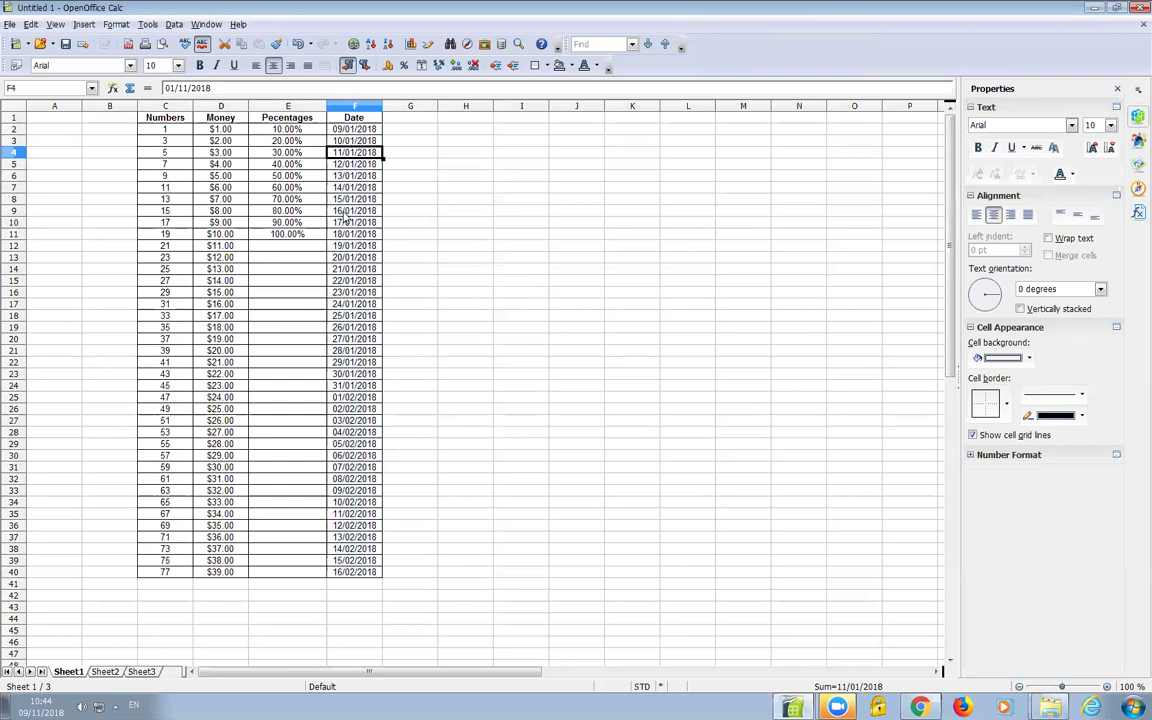
Show the Align Center Vertically button on the formatting toolbar, leaving other buttons unchanged.
{"action": "left_click", "coordinate": [606, 66]}
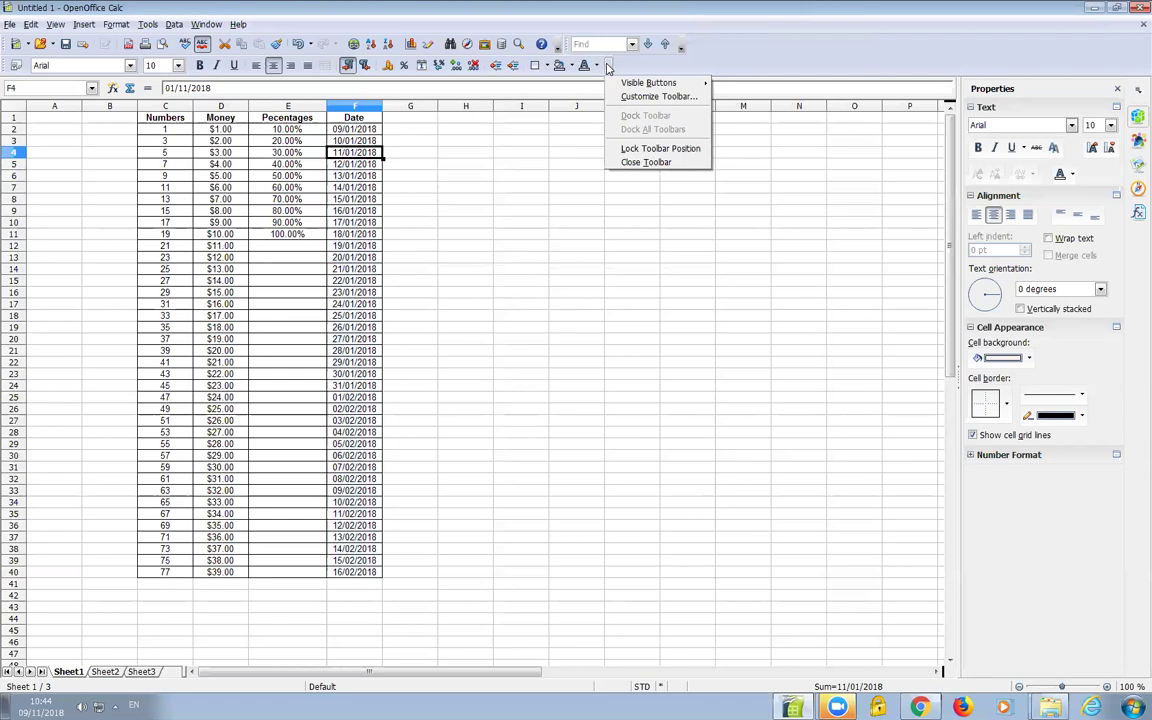
{"action": "mouse_move", "coordinate": [620, 84]}
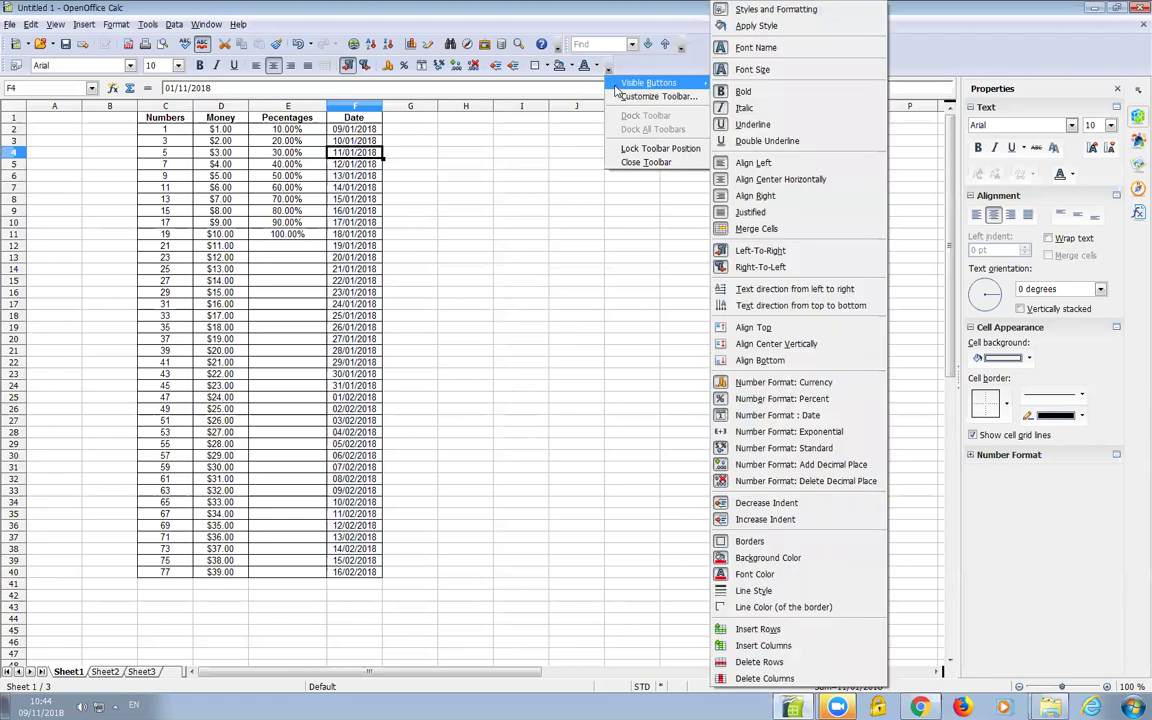
{"action": "left_click", "coordinate": [767, 328]}
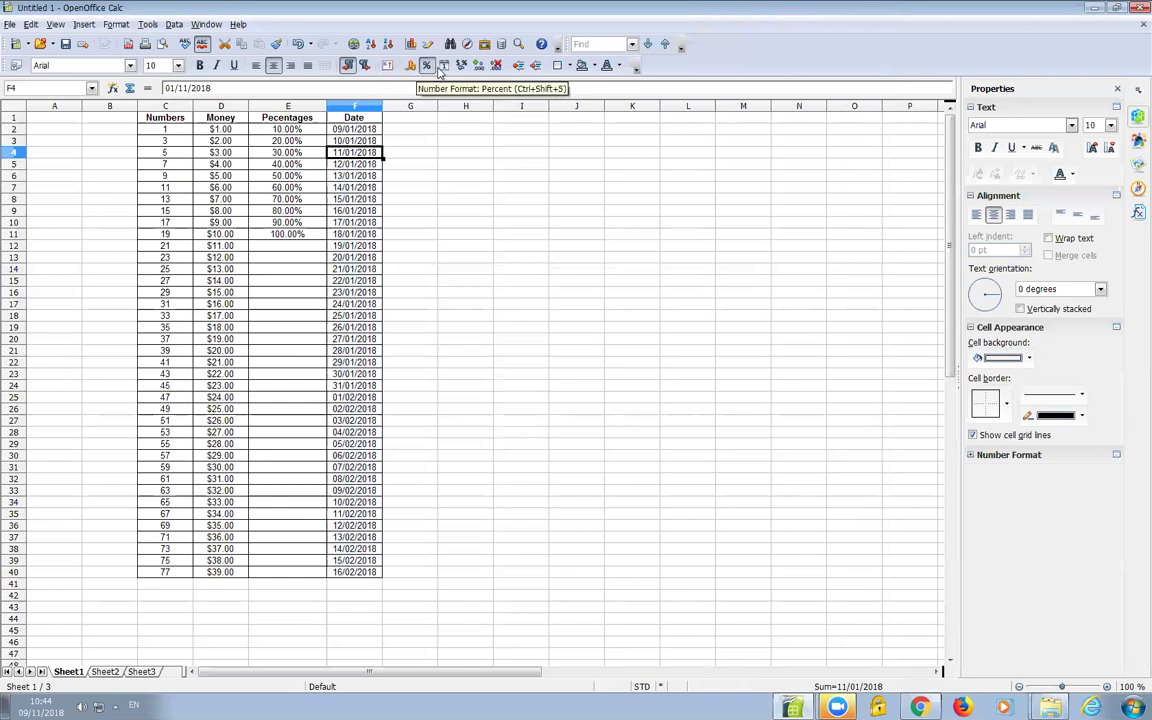
{"action": "left_click", "coordinate": [635, 67]}
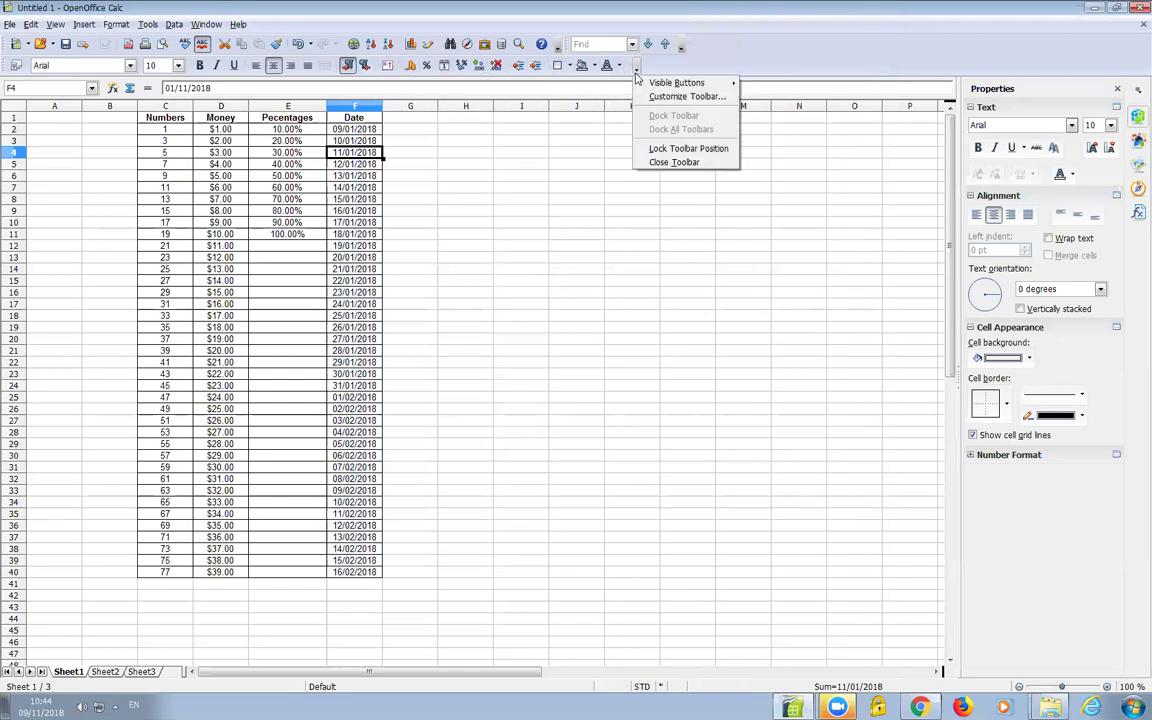
{"action": "mouse_move", "coordinate": [677, 82]}
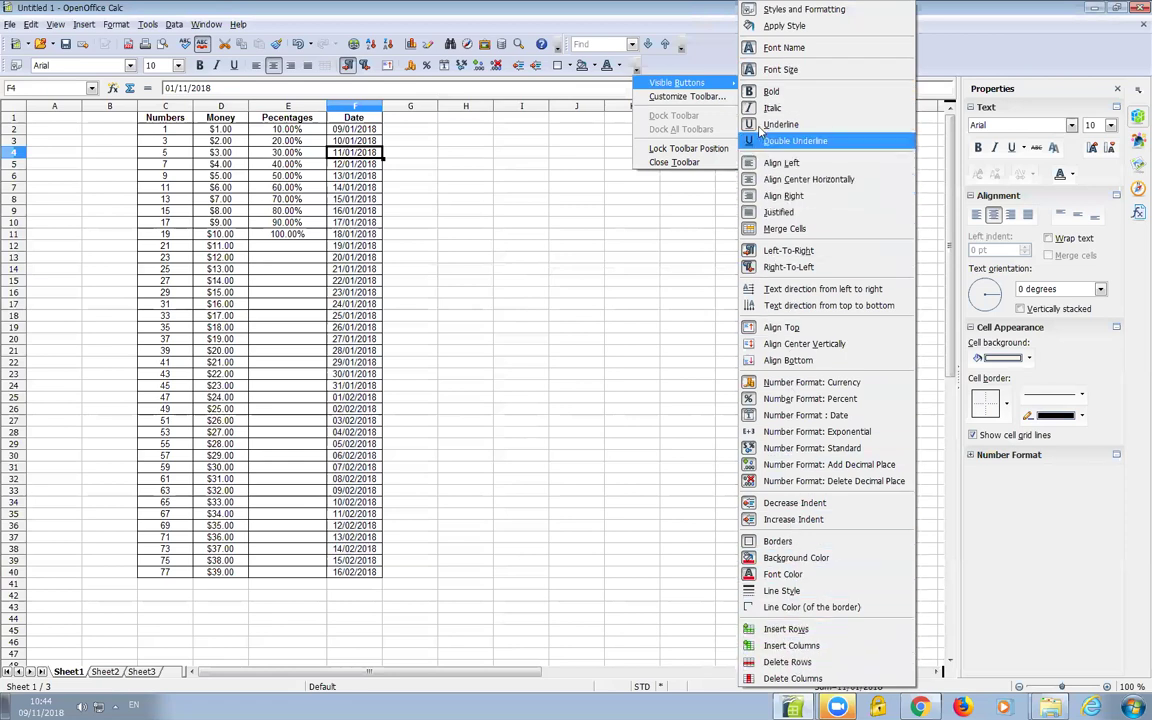
{"action": "left_click", "coordinate": [626, 67]}
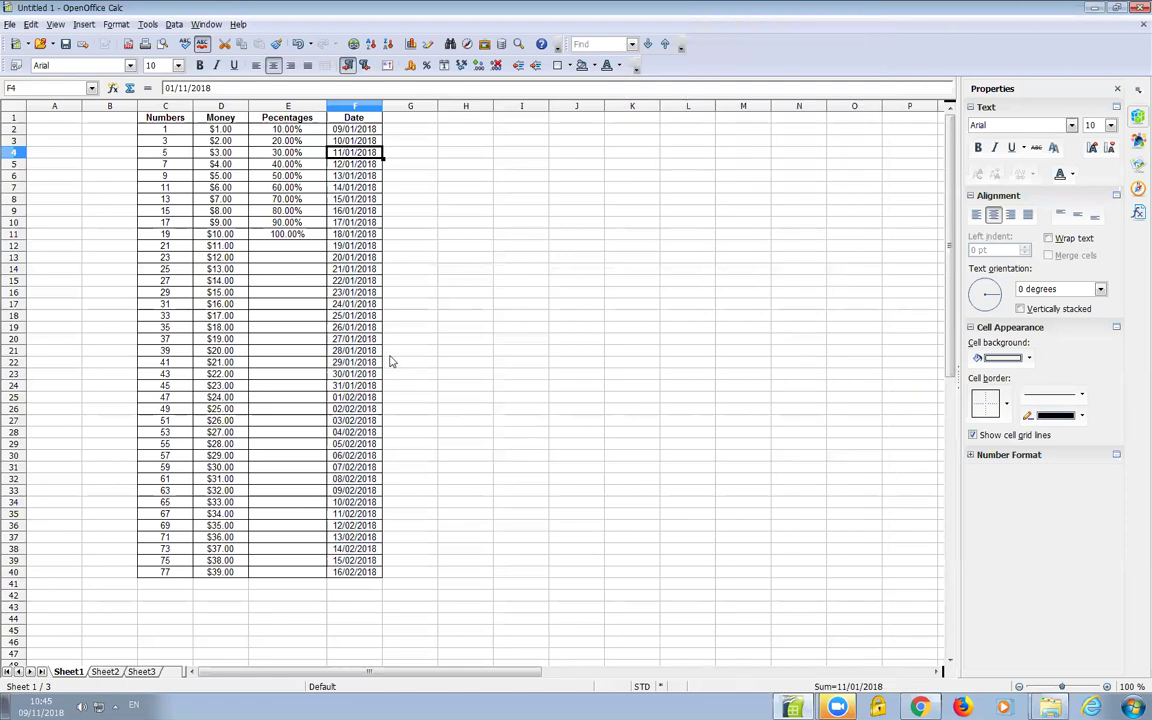